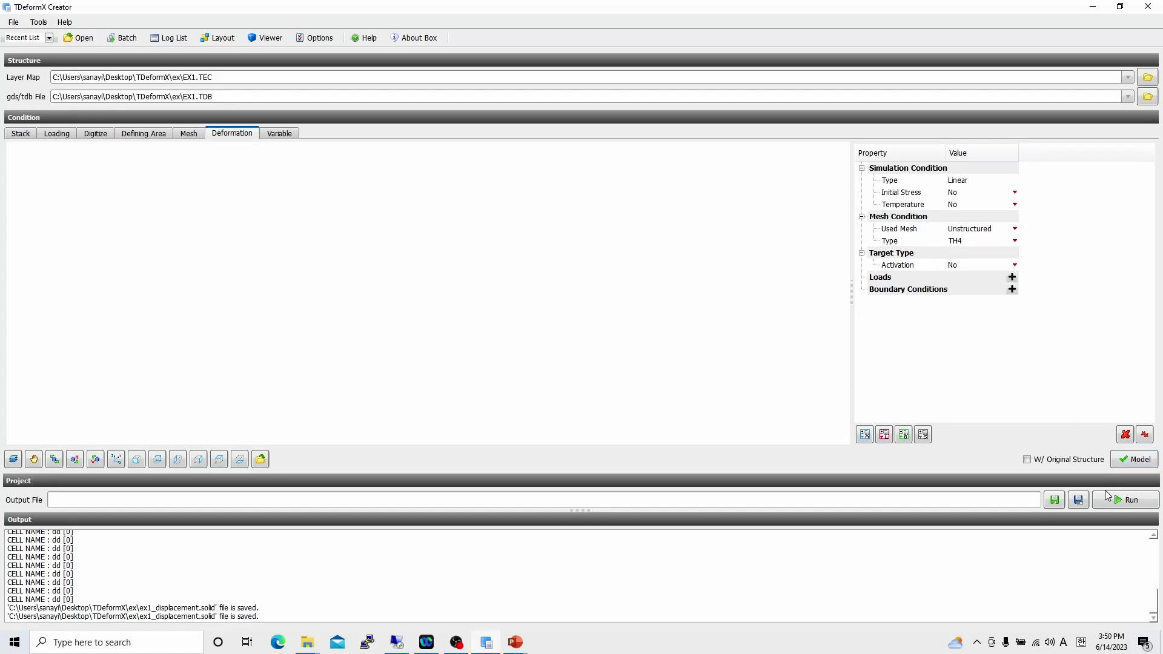
Step: Save the project as ex1 in the ex folder and generate the 3D structure model from it
left_click(1077, 500)
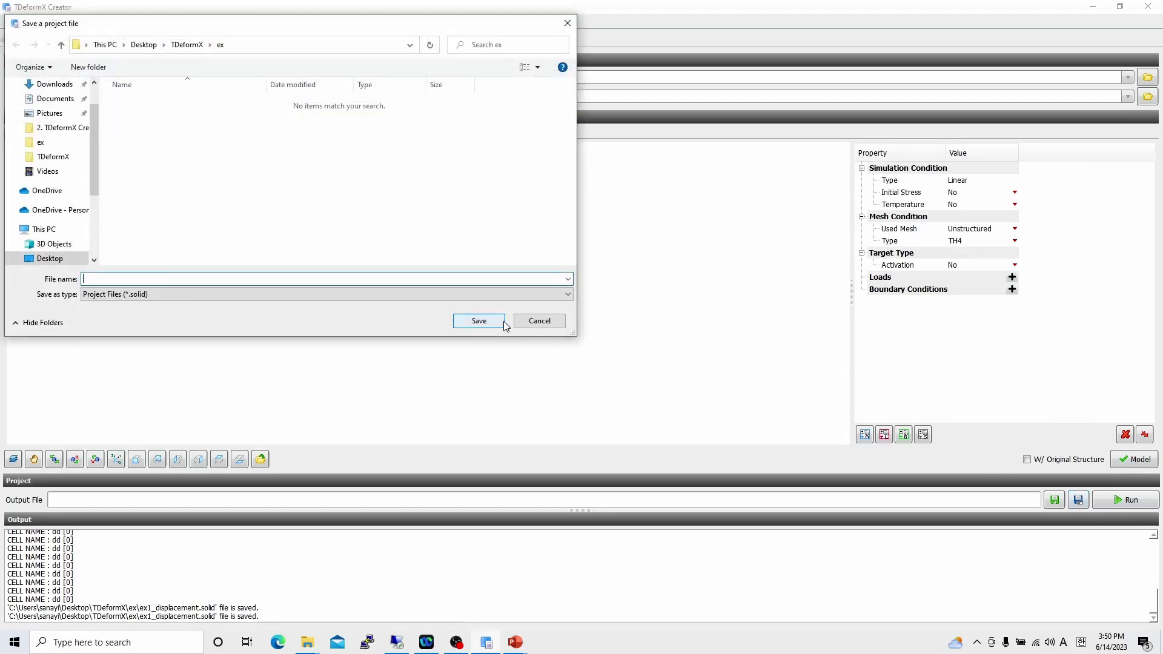
type("ex1")
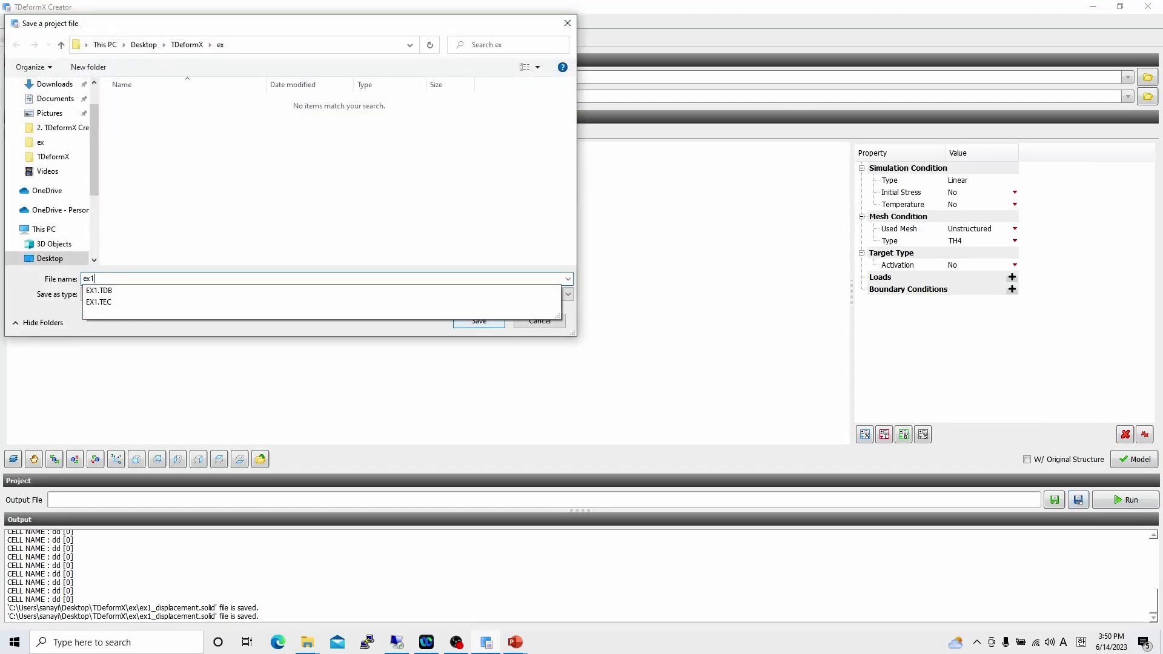
left_click(503, 321)
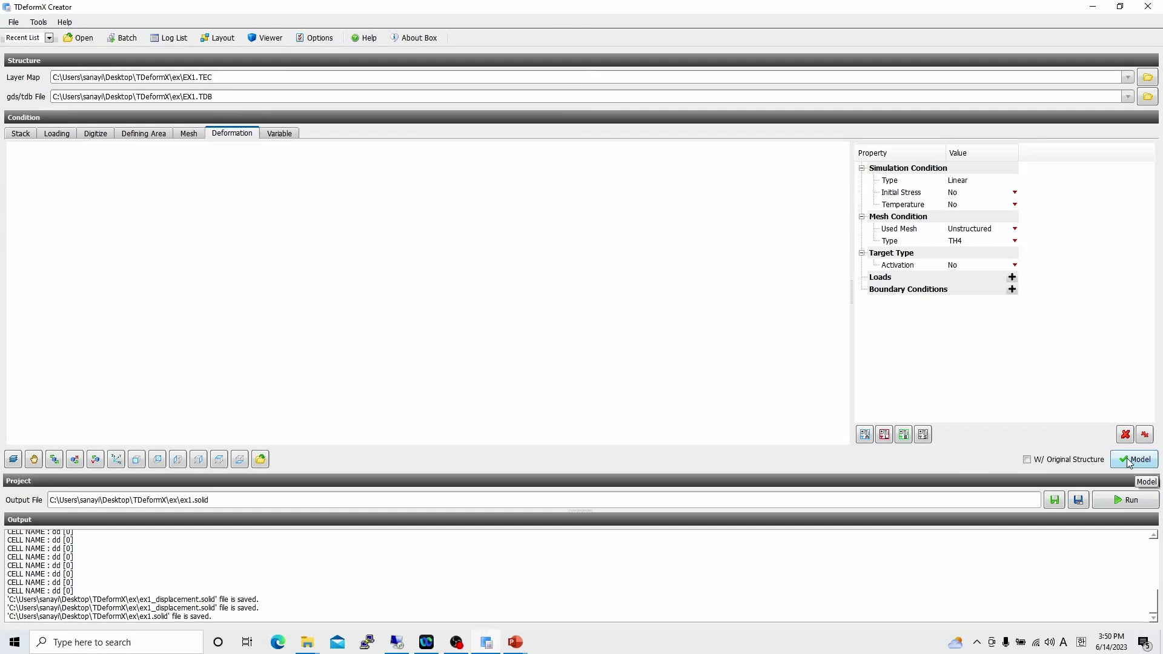
left_click(1137, 465)
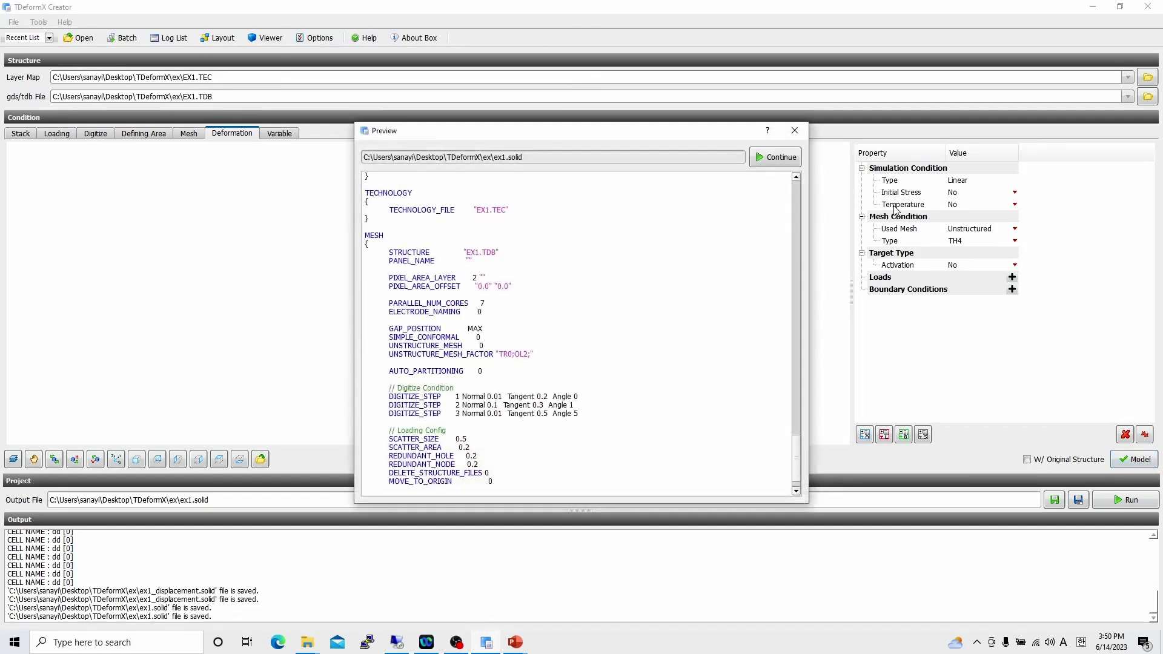
left_click(780, 158)
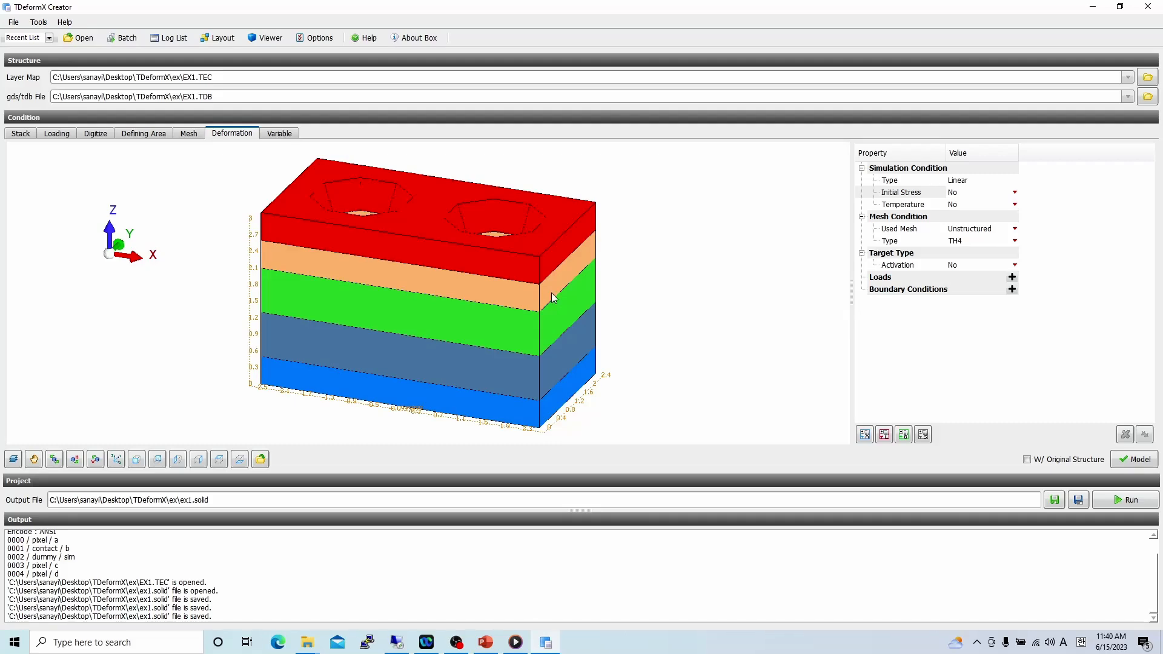
Step: Inspect the layered structure in the XZ side, YZ side, underside and perspective views
left_click_drag(372, 370, 408, 342)
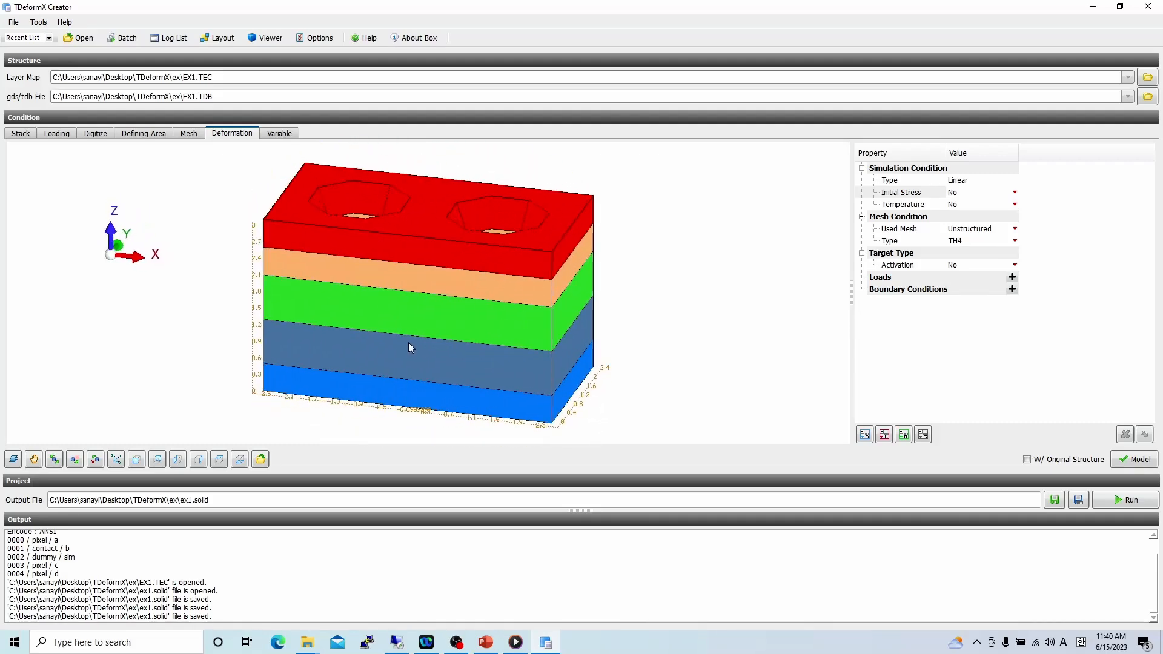
left_click(162, 462)
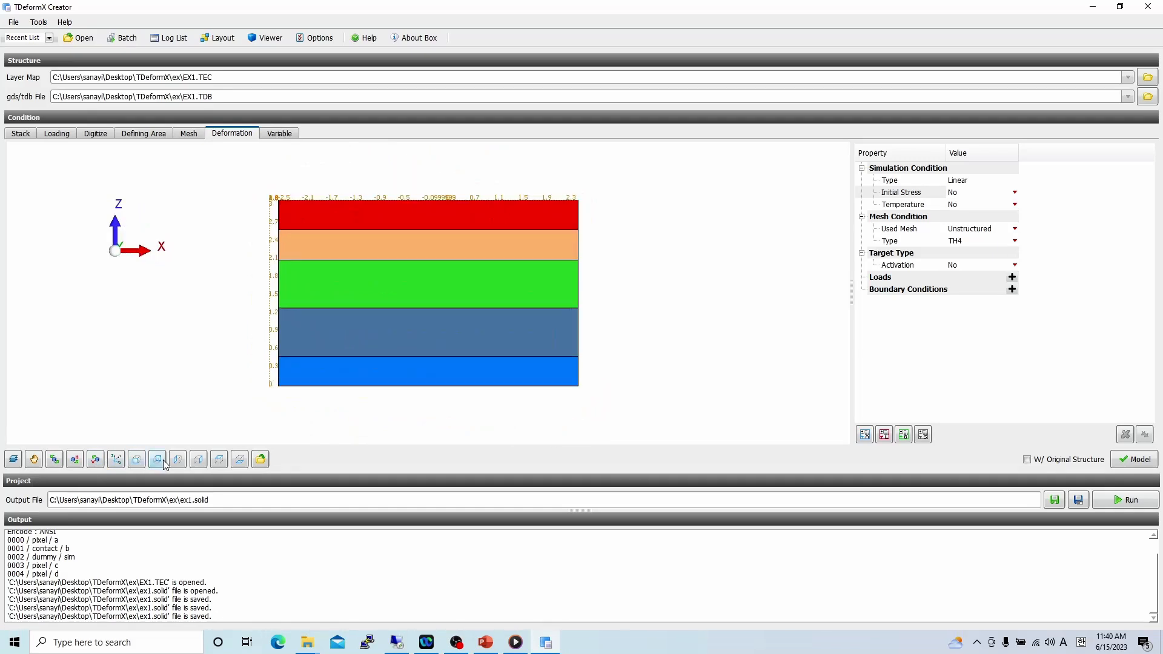
left_click(198, 460)
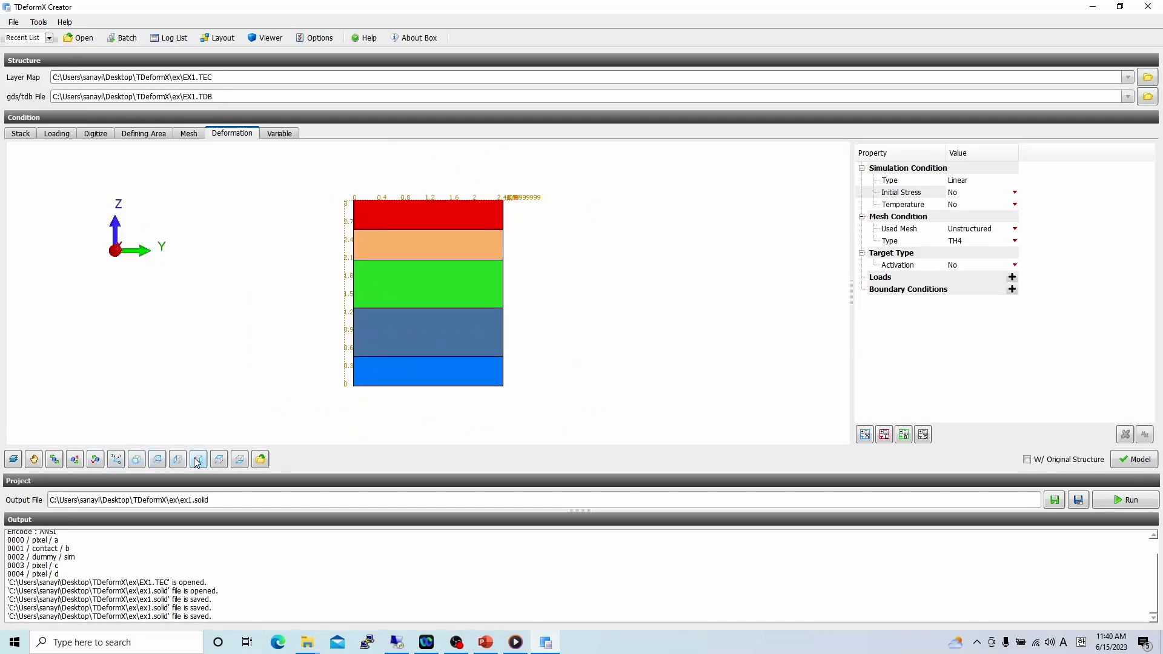
left_click(241, 461)
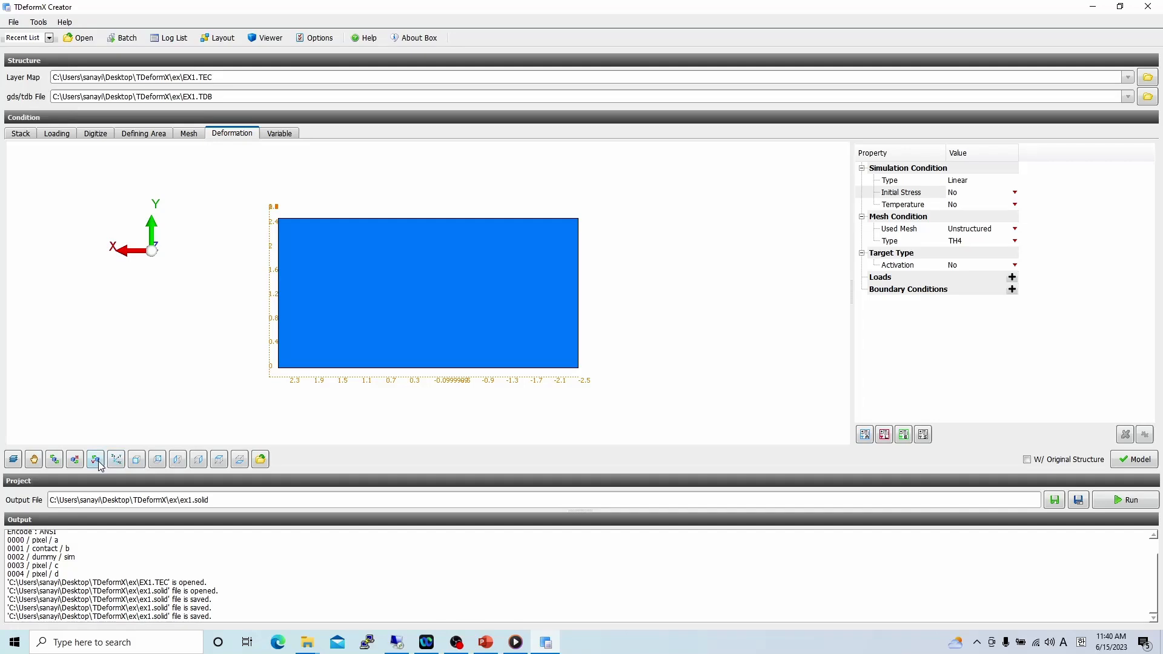
left_click_drag(354, 381, 358, 337)
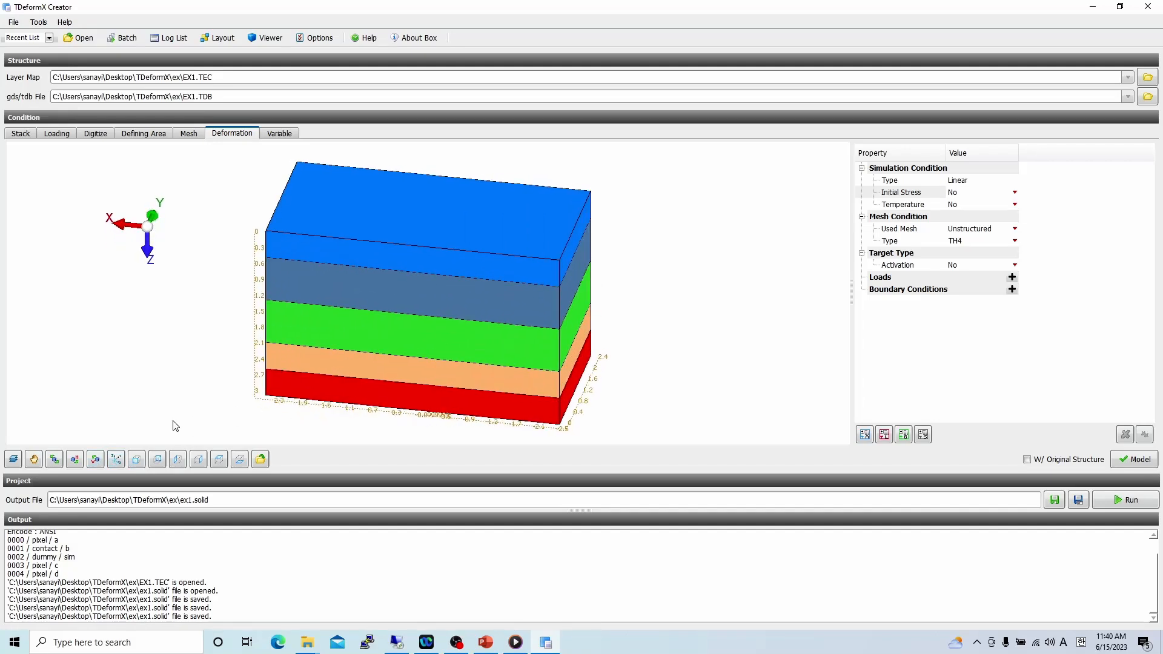
left_click(136, 459)
left_click_drag(430, 384, 429, 397)
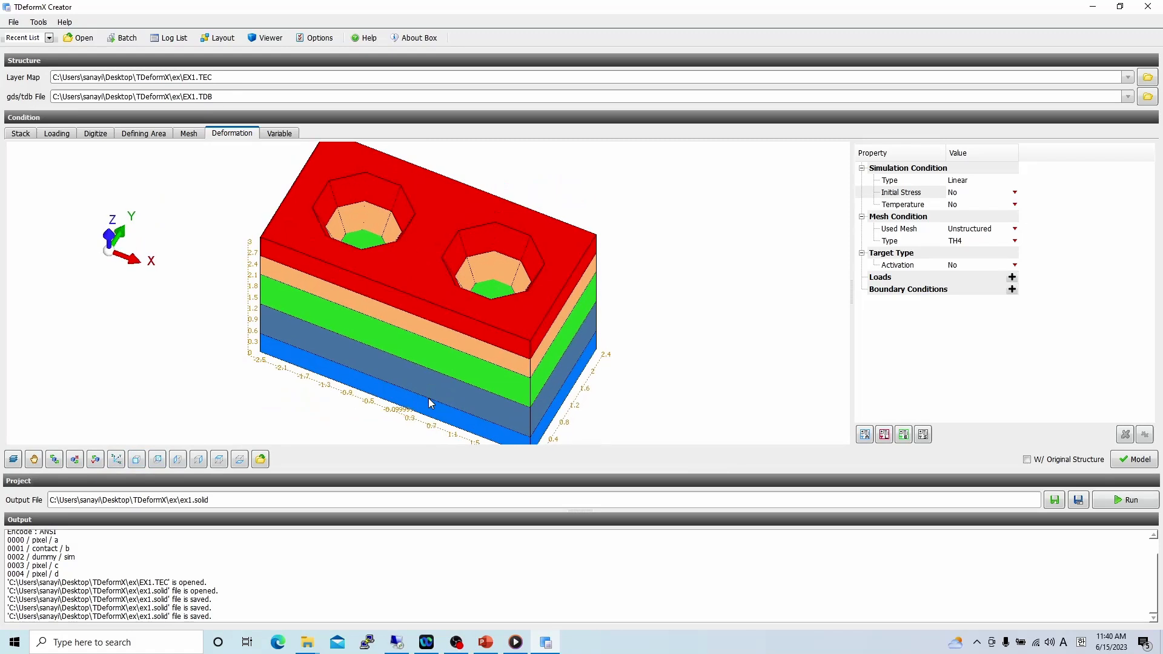
Step: Hide the surfaces of zones G, F, E, D and C in Zone Control to examine the inner structure
left_click(14, 461)
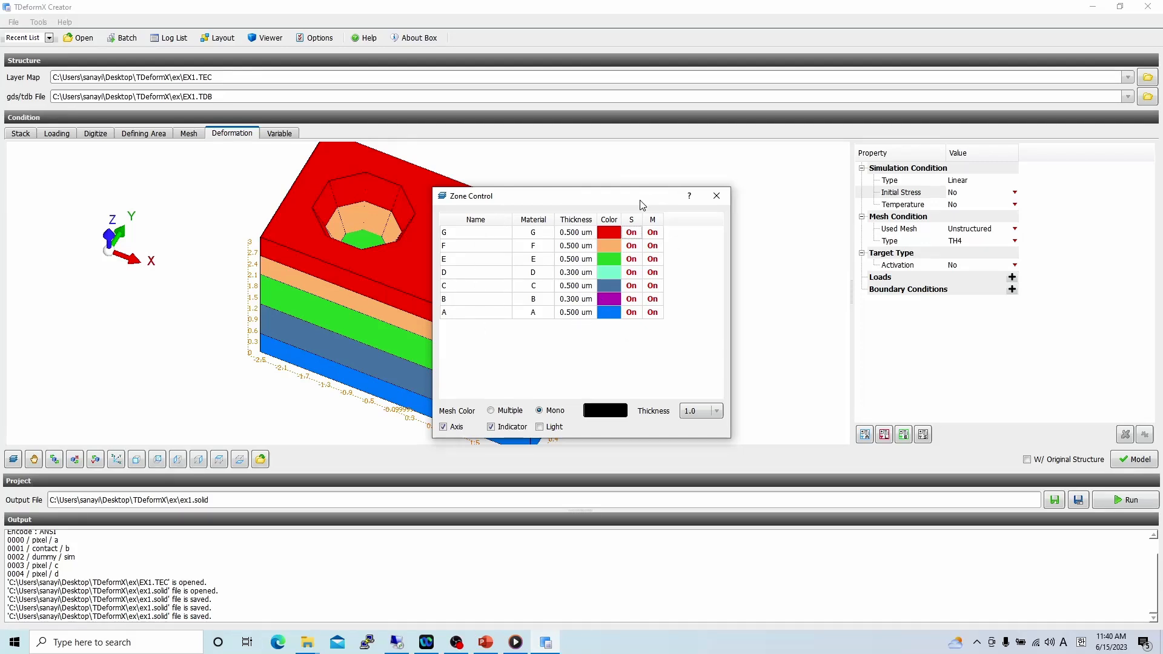
left_click_drag(641, 200, 769, 209)
left_click(758, 240)
left_click(758, 254)
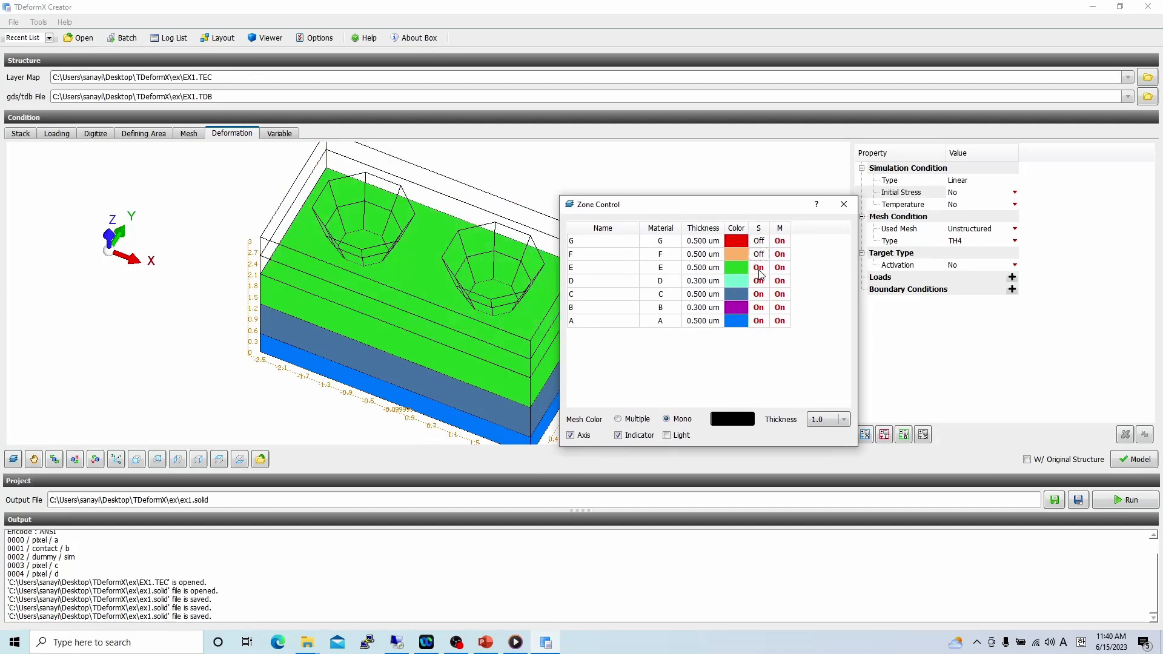
left_click(758, 267)
left_click(758, 280)
left_click(758, 293)
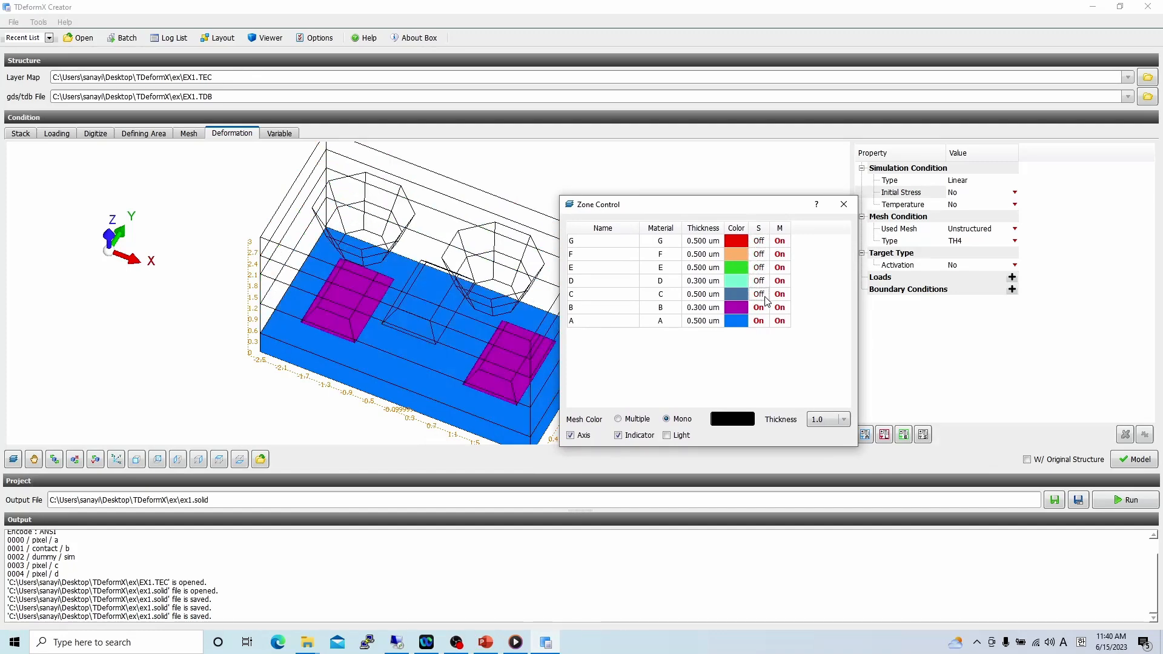
Step: Turn the surfaces of all zones back on and close Zone Control
left_click(764, 230)
left_click(764, 231)
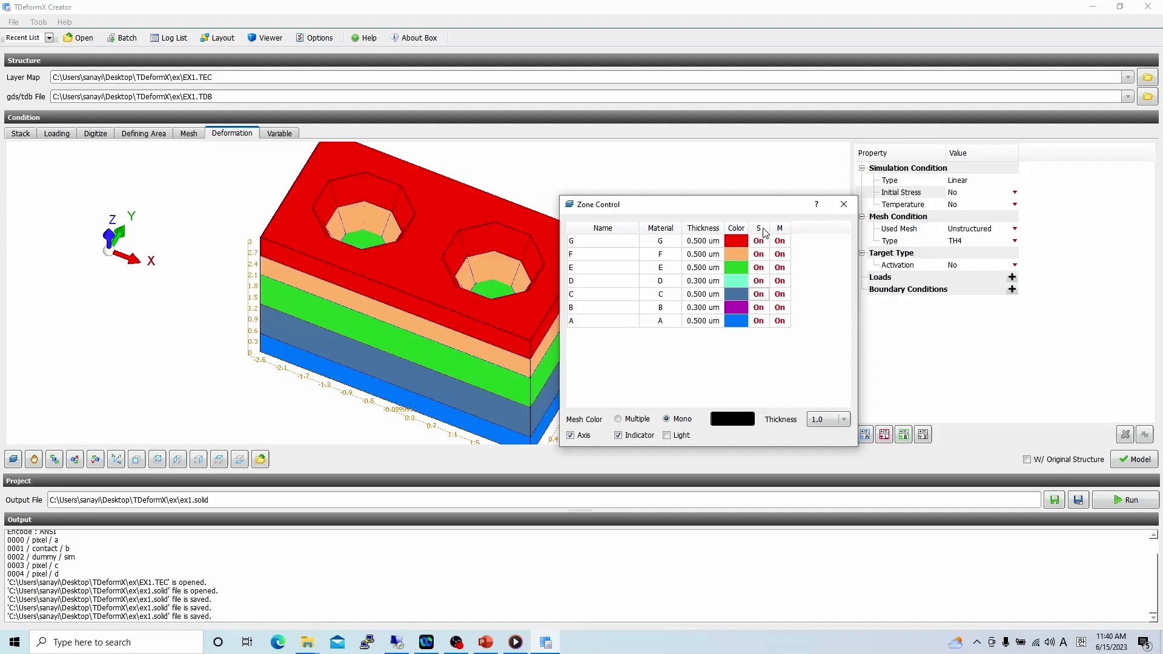
left_click(843, 204)
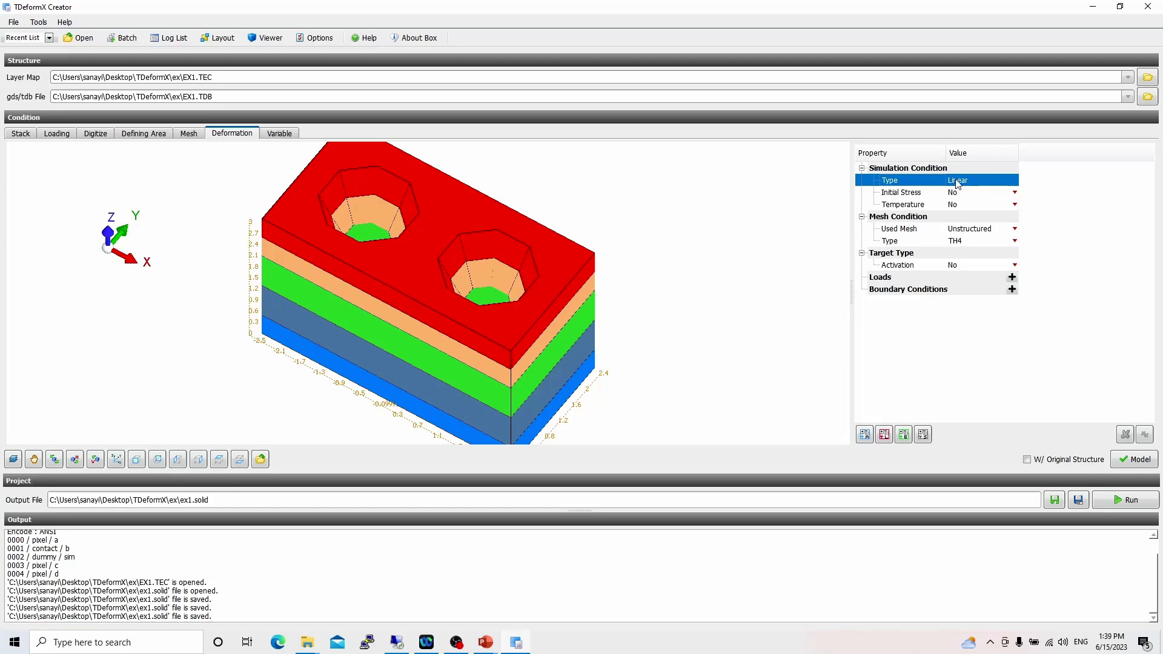
Step: Examine zone G's initial stress components in the stack and the Initial Stress options of the deformation simulation condition
left_click(941, 193)
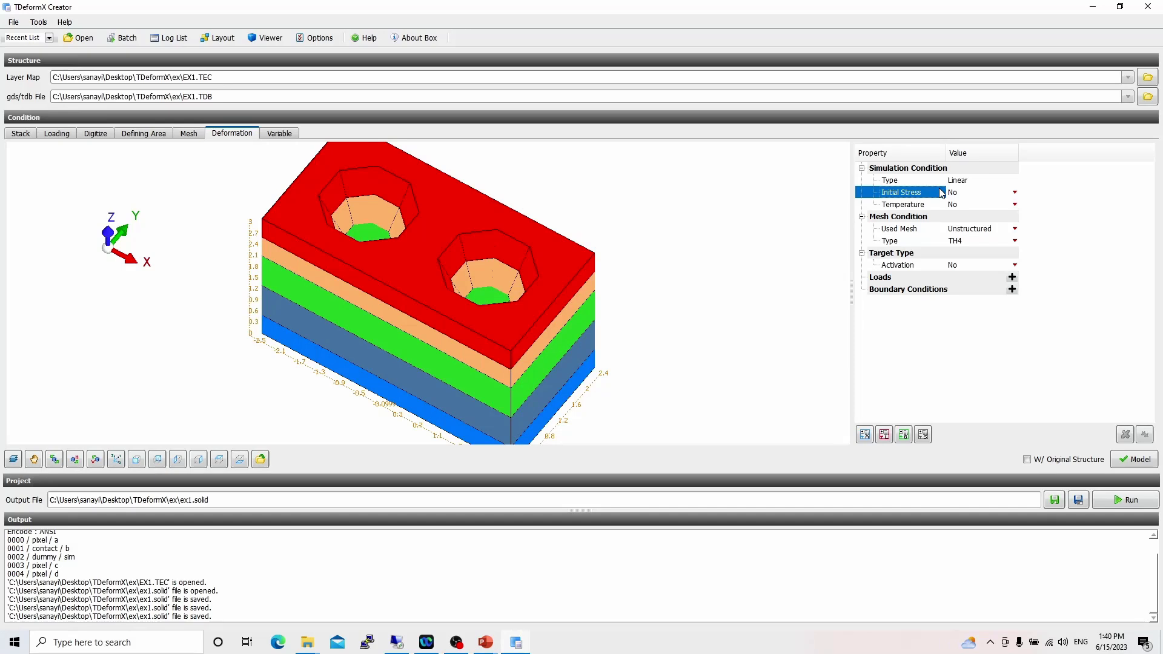
left_click(23, 133)
left_click(89, 164)
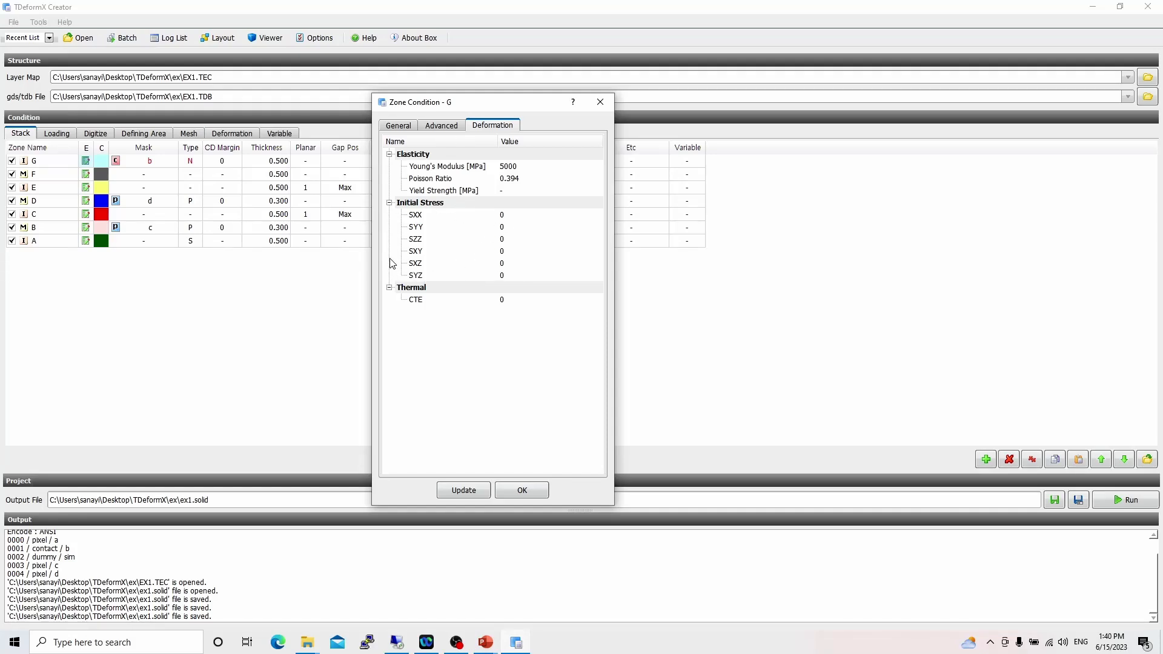
left_click(524, 483)
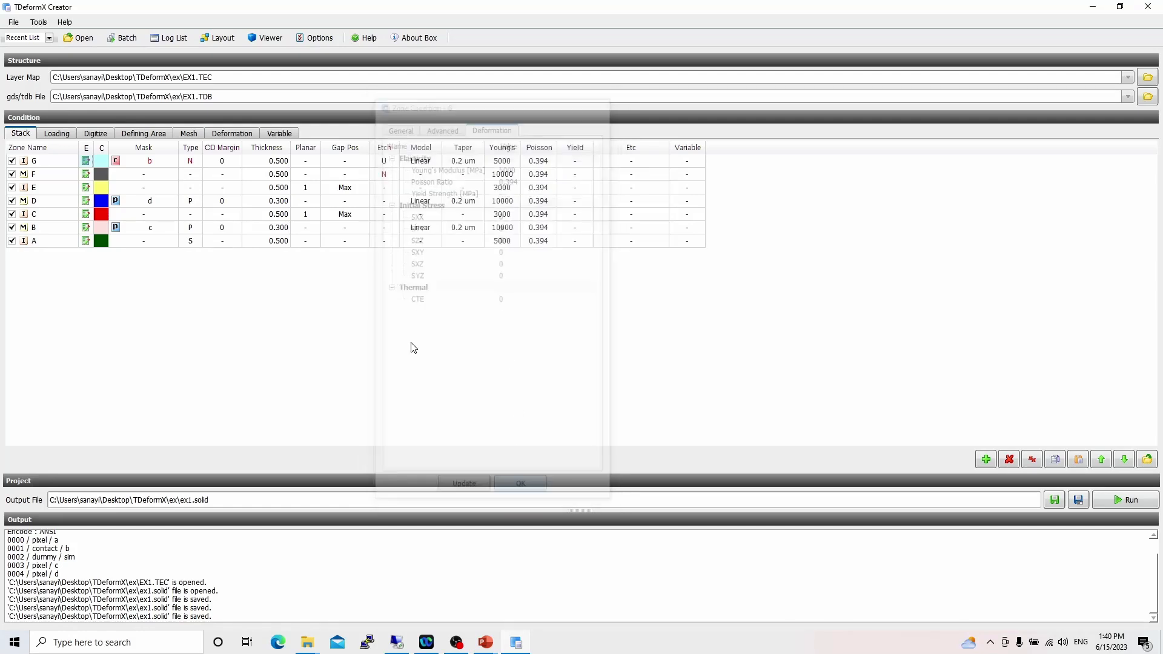
left_click(242, 134)
left_click(967, 193)
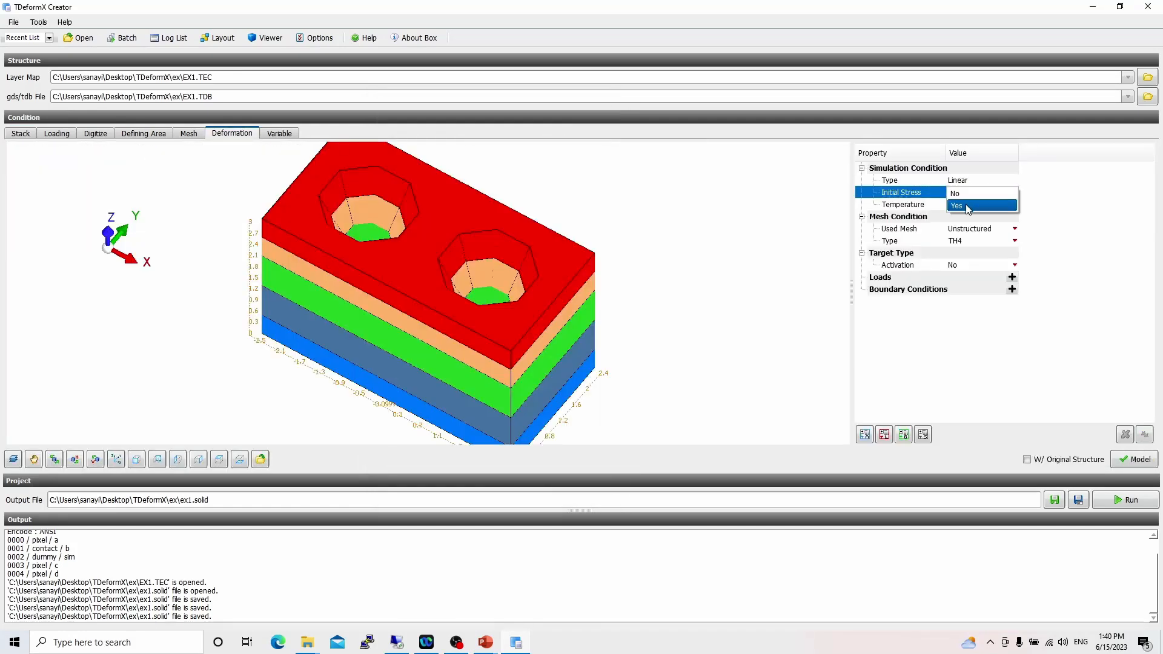
Step: Examine the thermal CTE property in zone G's deformation conditions, which relates to the Temperature setting
left_click(911, 207)
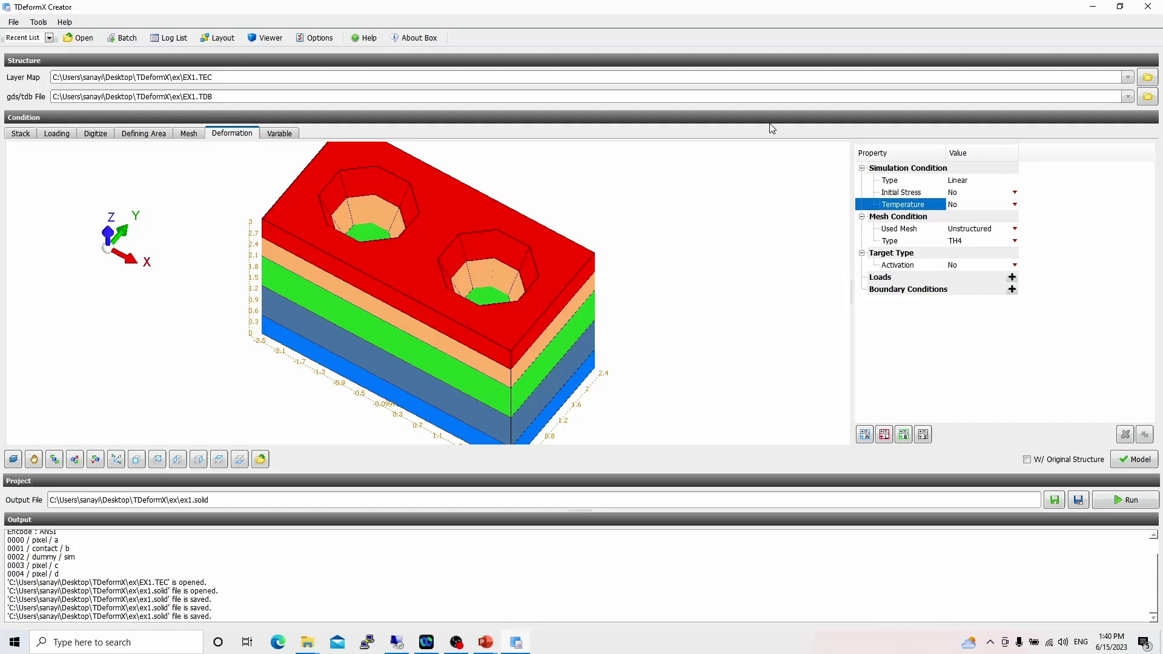
left_click(24, 136)
left_click(86, 161)
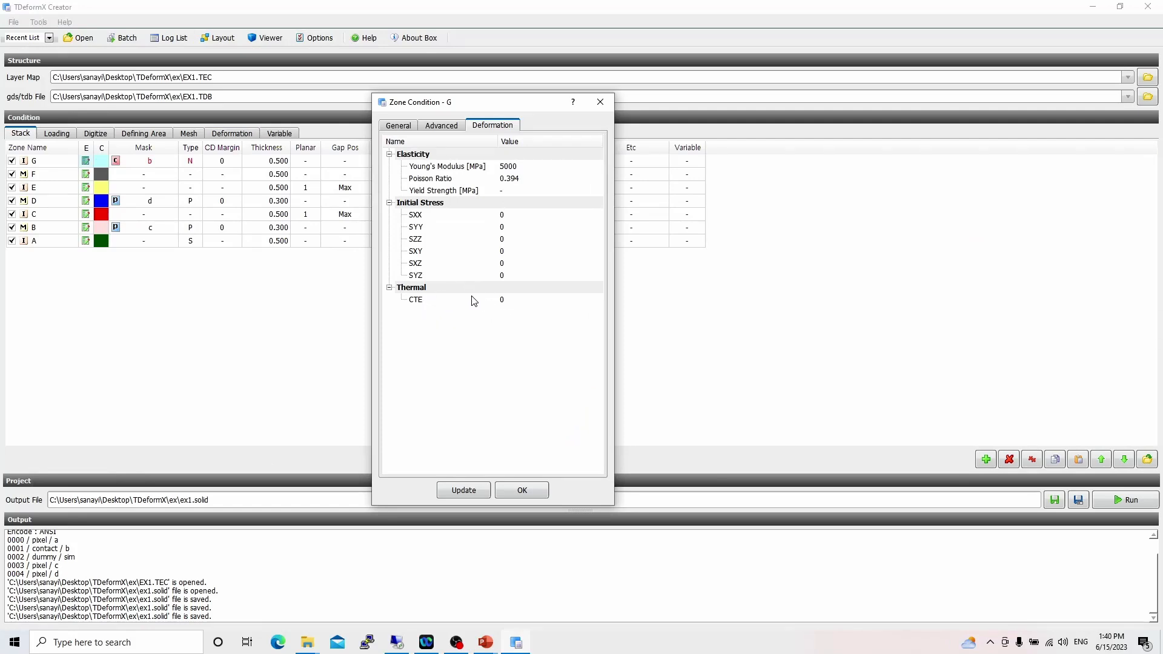
left_click(522, 489)
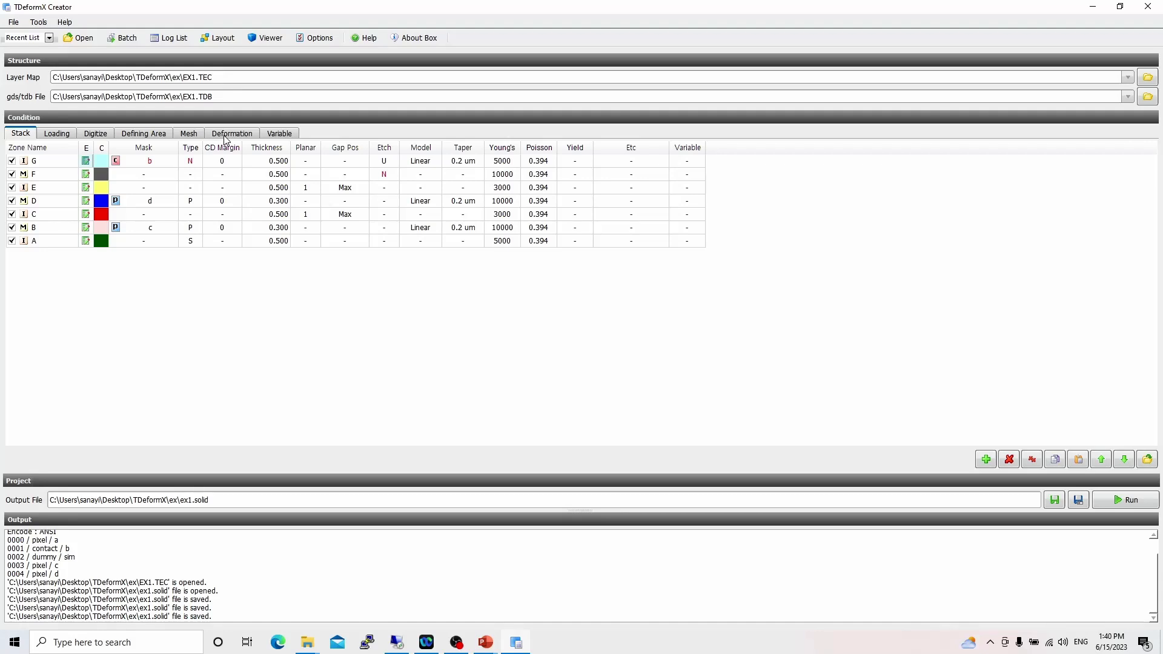
Step: Try the Delta option for the simulation's Temperature condition, and set it to Step
left_click(232, 133)
left_click(981, 205)
left_click(993, 206)
left_click(988, 218)
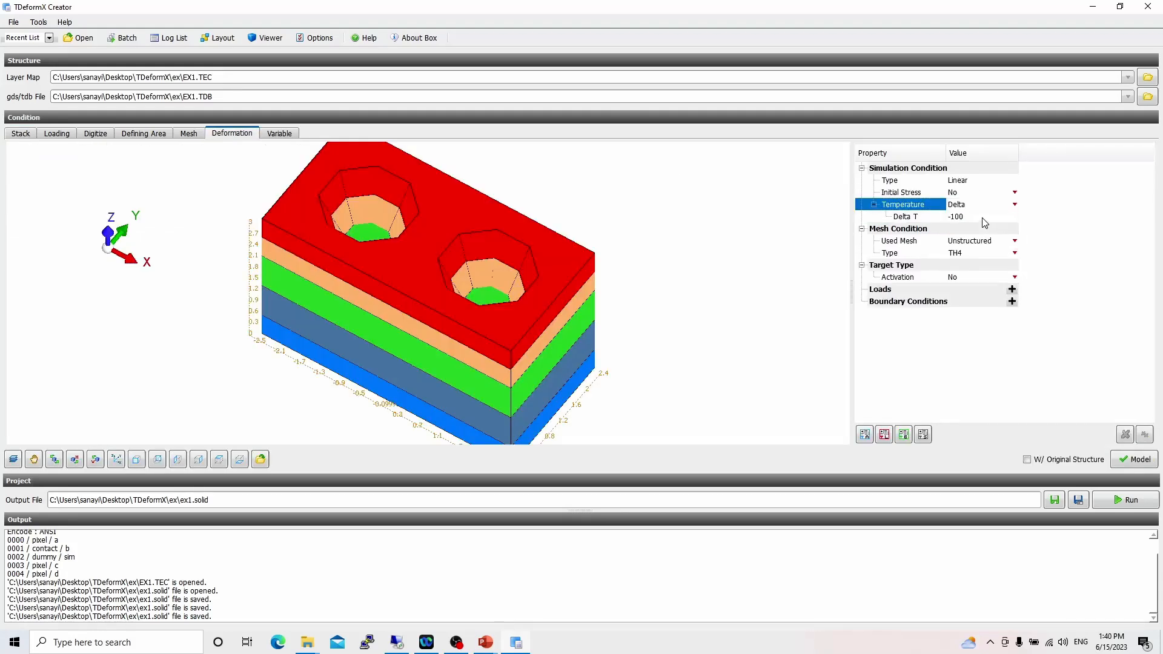
left_click(976, 205)
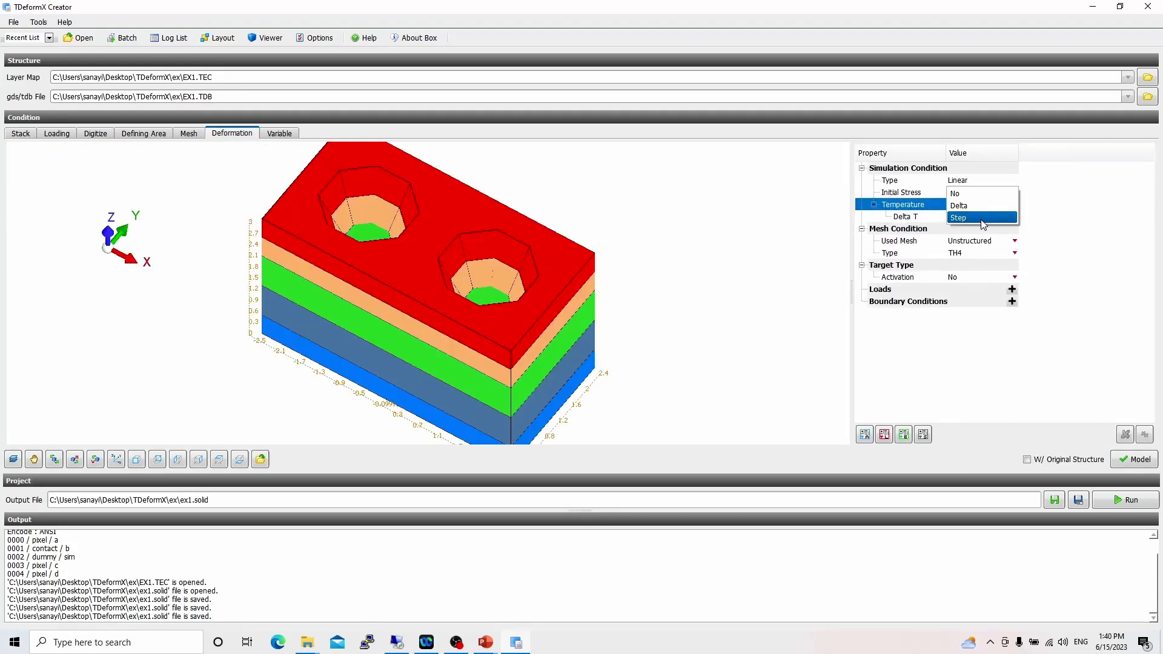
left_click(980, 220)
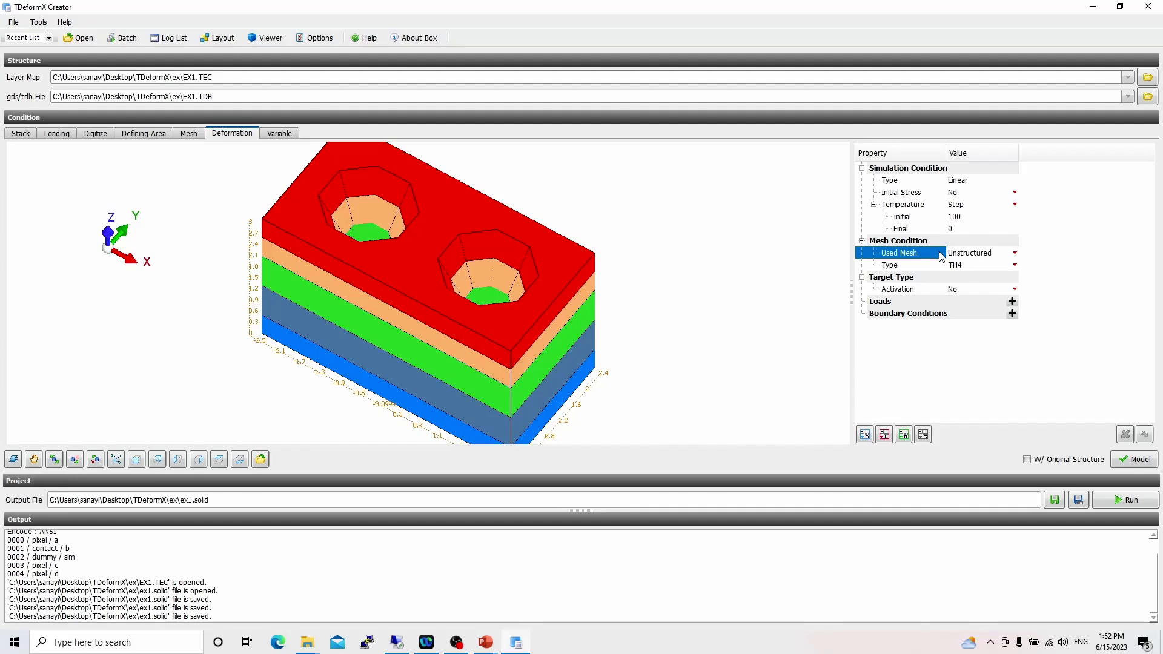
Step: Set the used mesh in the deformation mesh condition to Layered
left_click(970, 254)
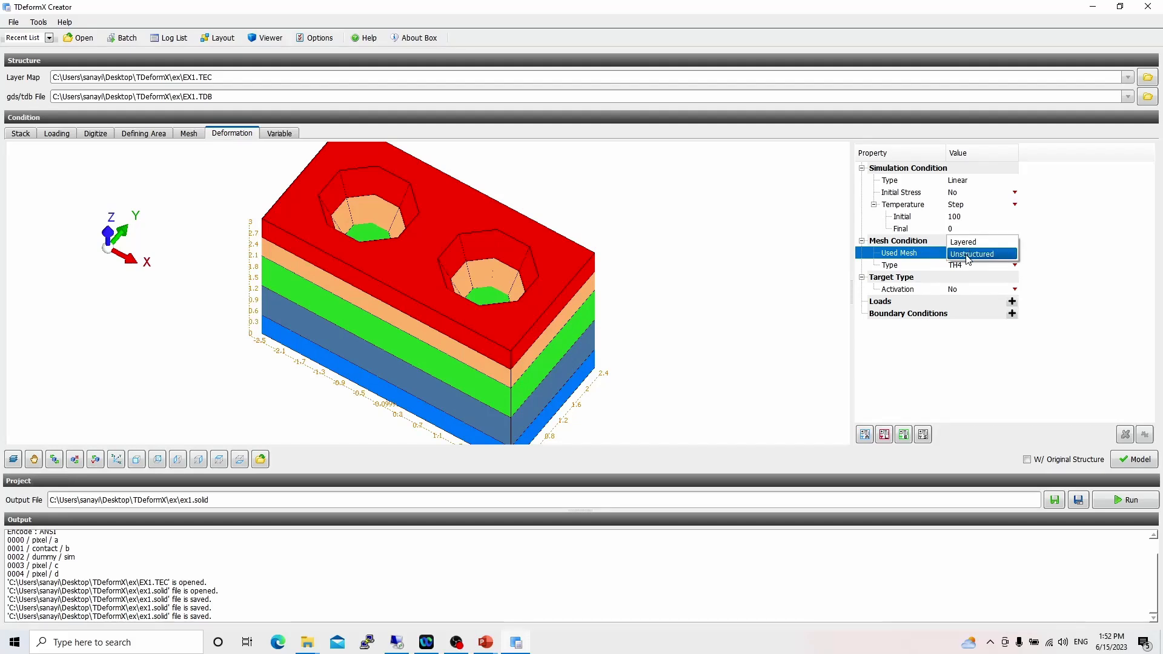
left_click(978, 243)
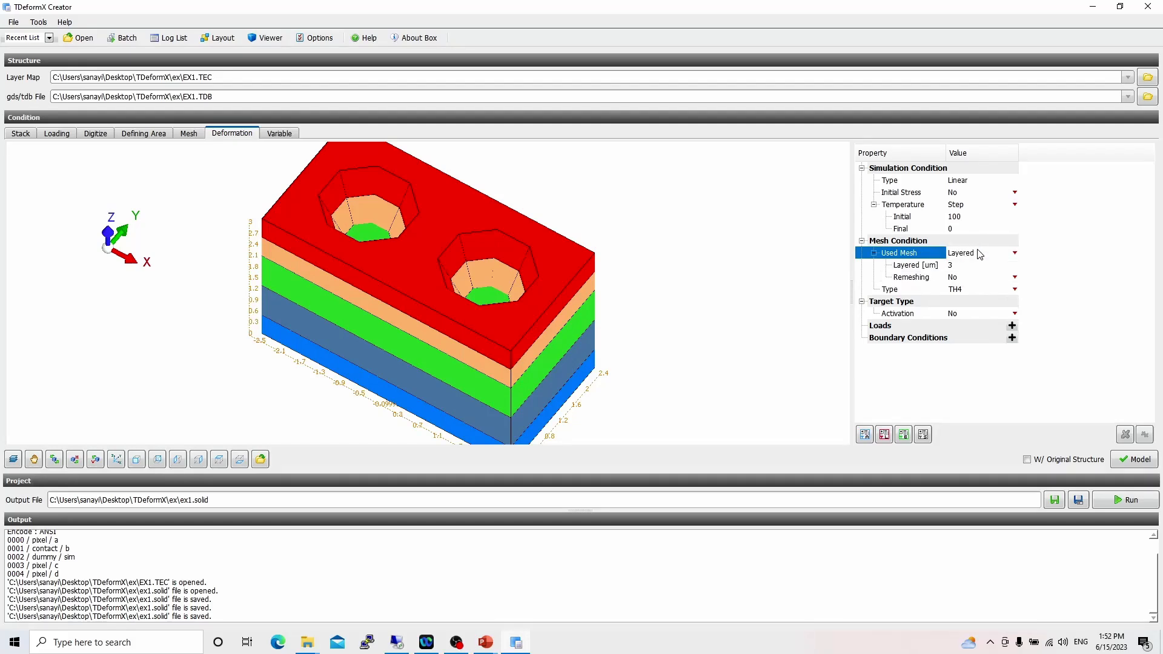